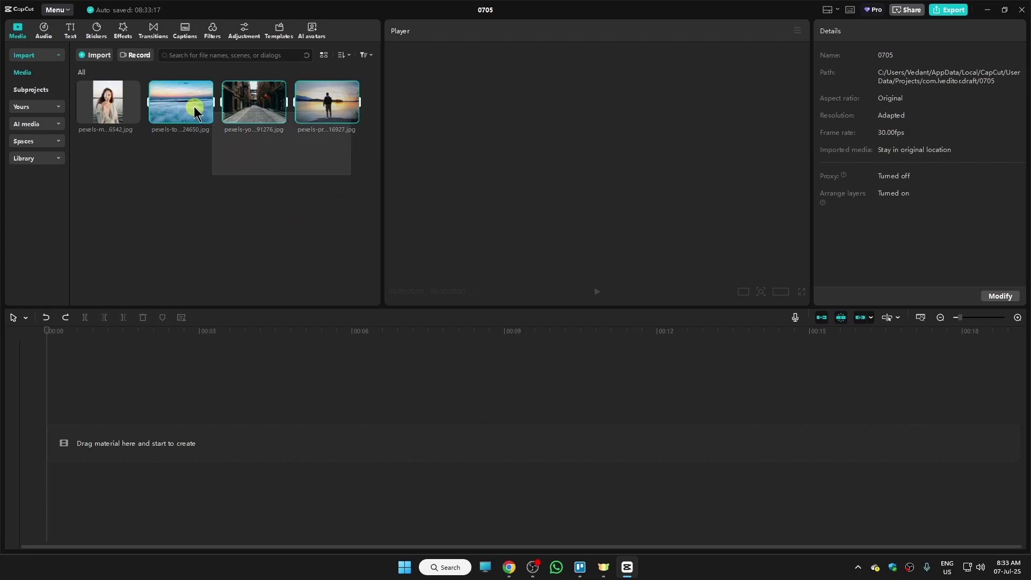
Add the three photos, scrub the playhead to 5 seconds, then delete all clips.
{"action": "mouse_move", "coordinate": [350, 182]}
{"action": "left_mouse_down"}
{"action": "mouse_move", "coordinate": [161, 97]}
{"action": "mouse_move", "coordinate": [146, 432]}
{"action": "mouse_move", "coordinate": [127, 444]}
{"action": "left_mouse_up"}
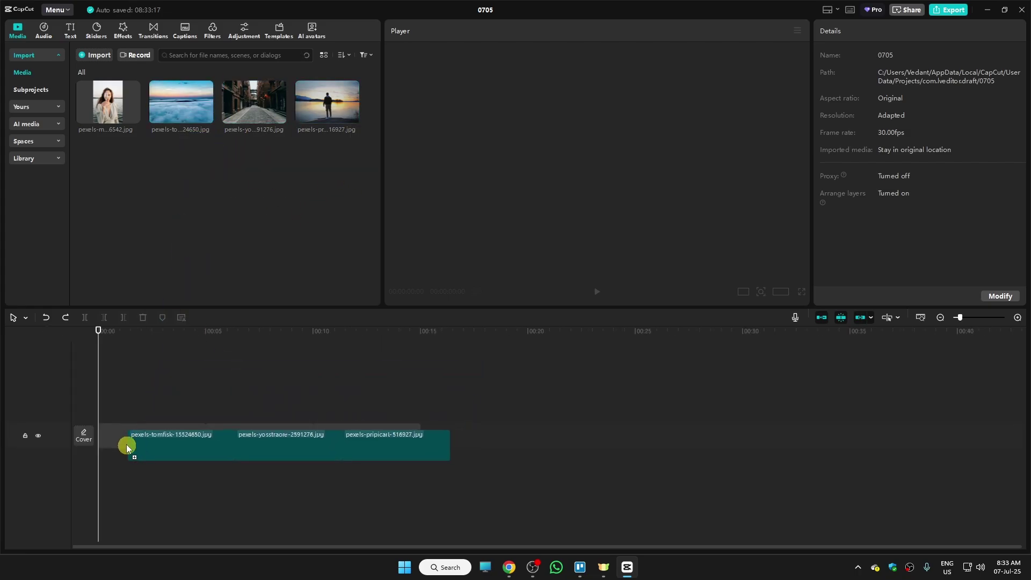
{"action": "left_click", "coordinate": [285, 404]}
{"action": "left_click", "coordinate": [229, 386]}
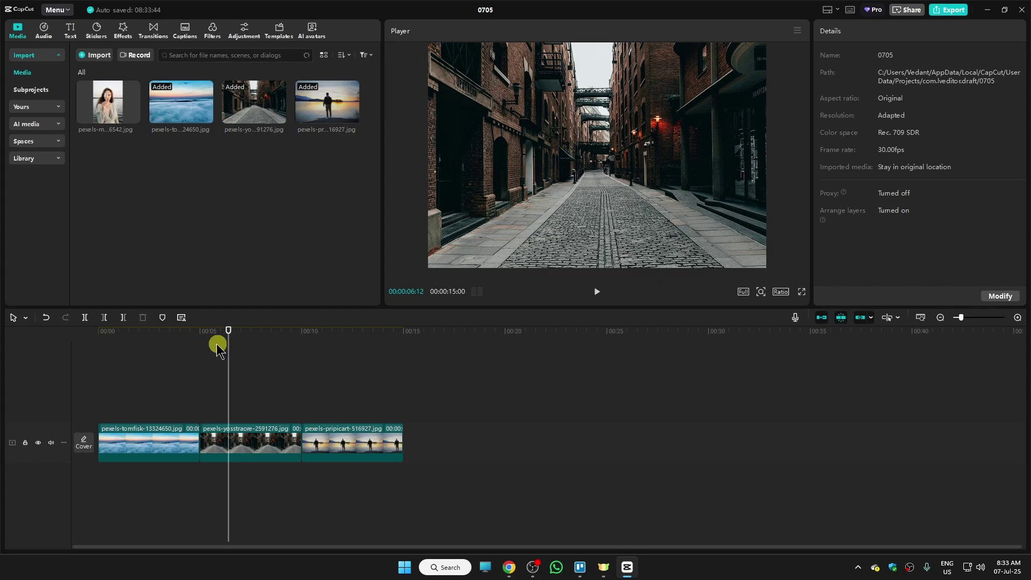
{"action": "left_click", "coordinate": [196, 338]}
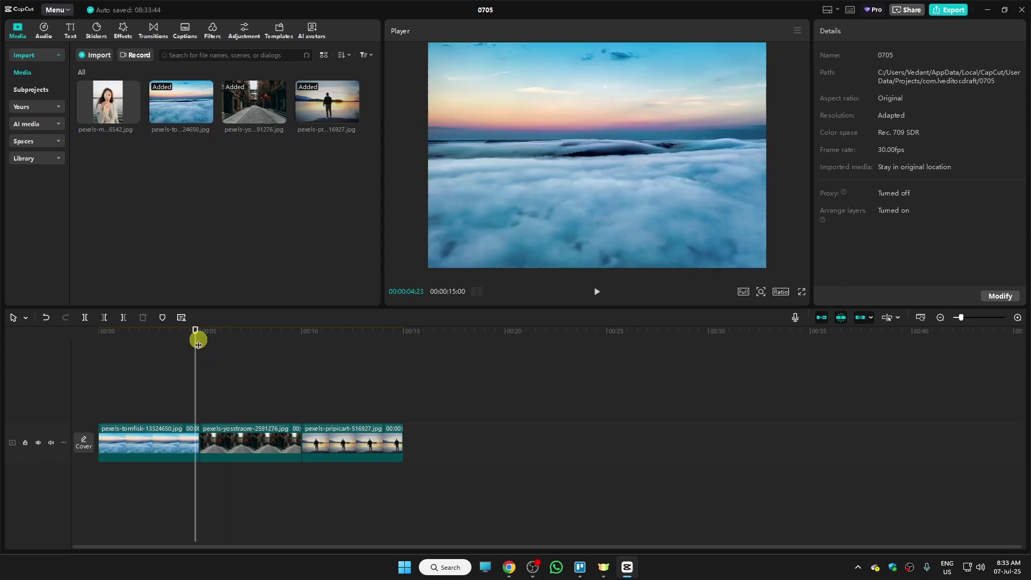
{"action": "left_click_drag", "start_coordinate": [195, 343], "coordinate": [406, 371]}
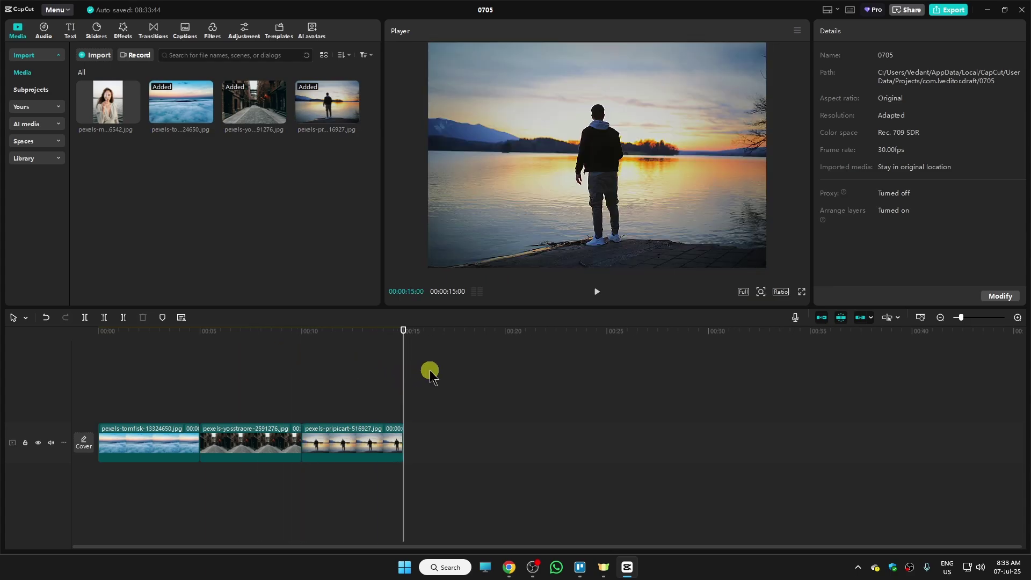
{"action": "key", "text": "ctrl+a"}
{"action": "key", "text": "Delete"}
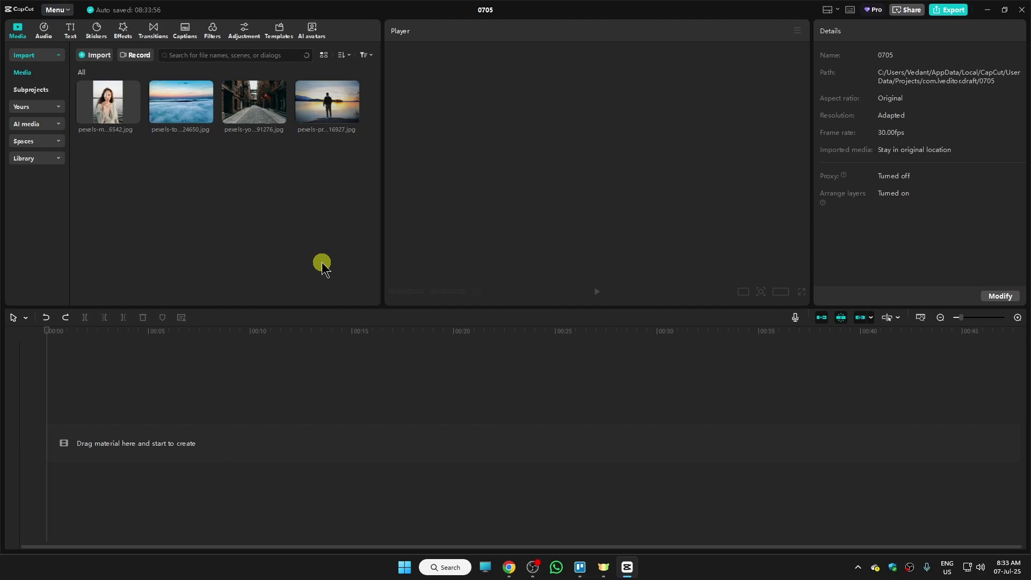
In Settings' Edit preferences, select the 5.0 image duration value to change it to 2 seconds.
{"action": "left_click", "coordinate": [66, 14]}
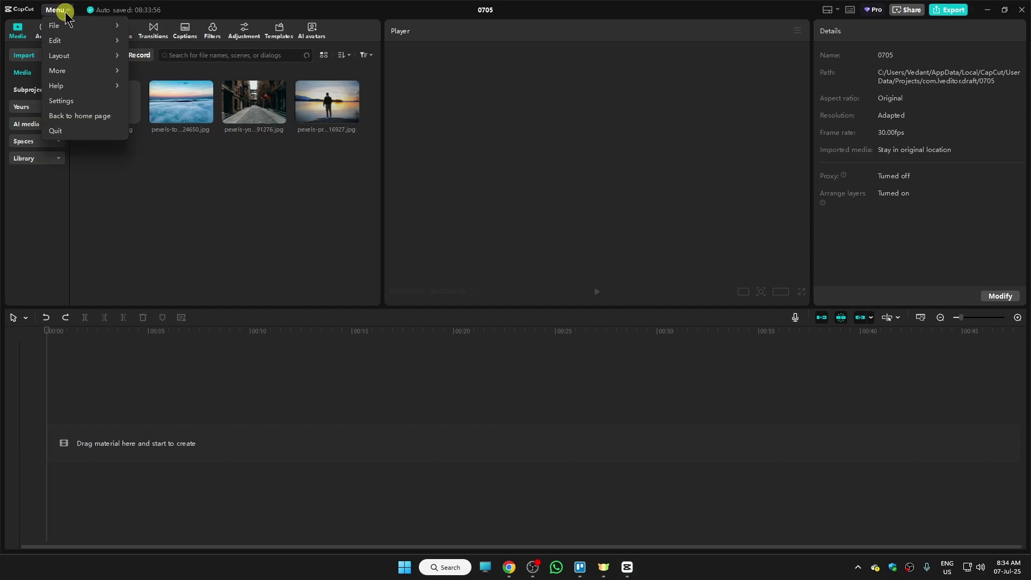
{"action": "left_click", "coordinate": [62, 100]}
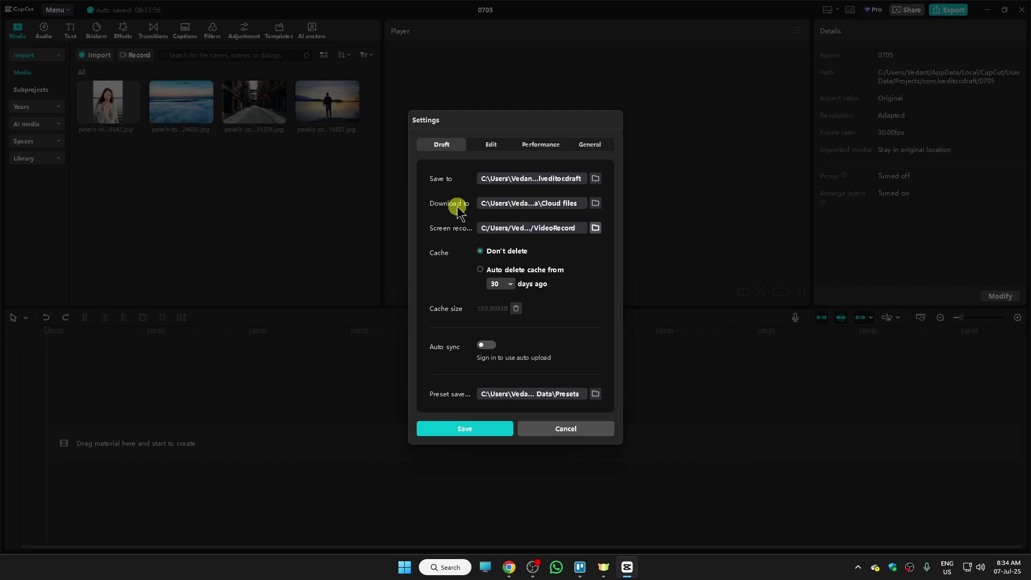
{"action": "left_click", "coordinate": [490, 147]}
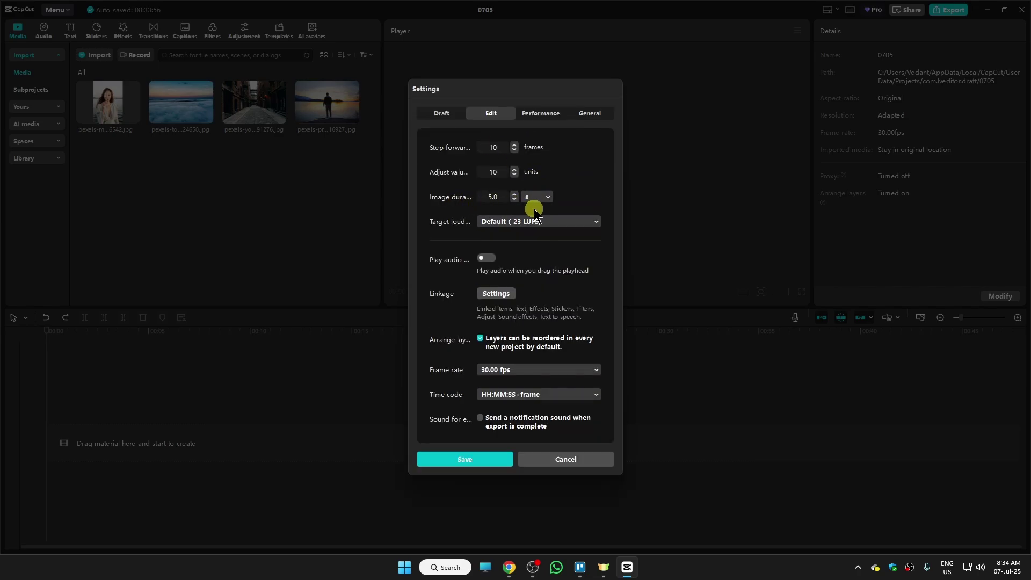
{"action": "left_click", "coordinate": [549, 199]}
{"action": "double_click", "coordinate": [493, 197]}
{"action": "type", "text": "2"}
Save the 2-second image duration, re-add the three photos, and scrub through the 6-second sequence.
{"action": "left_click", "coordinate": [475, 460]}
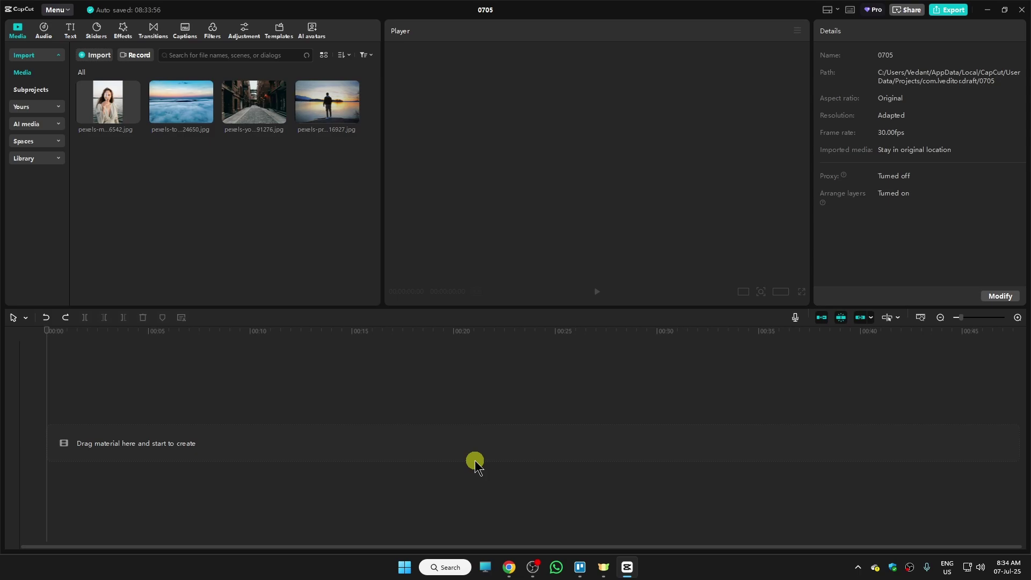
{"action": "mouse_move", "coordinate": [168, 164]}
{"action": "left_mouse_down"}
{"action": "mouse_move", "coordinate": [313, 117]}
{"action": "mouse_move", "coordinate": [148, 446]}
{"action": "left_mouse_up"}
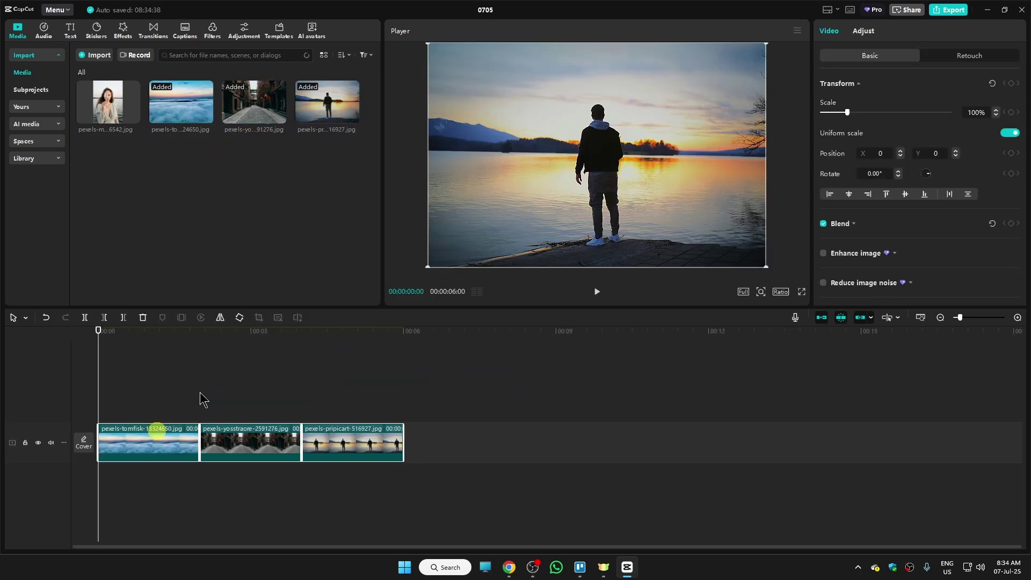
{"action": "left_click", "coordinate": [194, 348]}
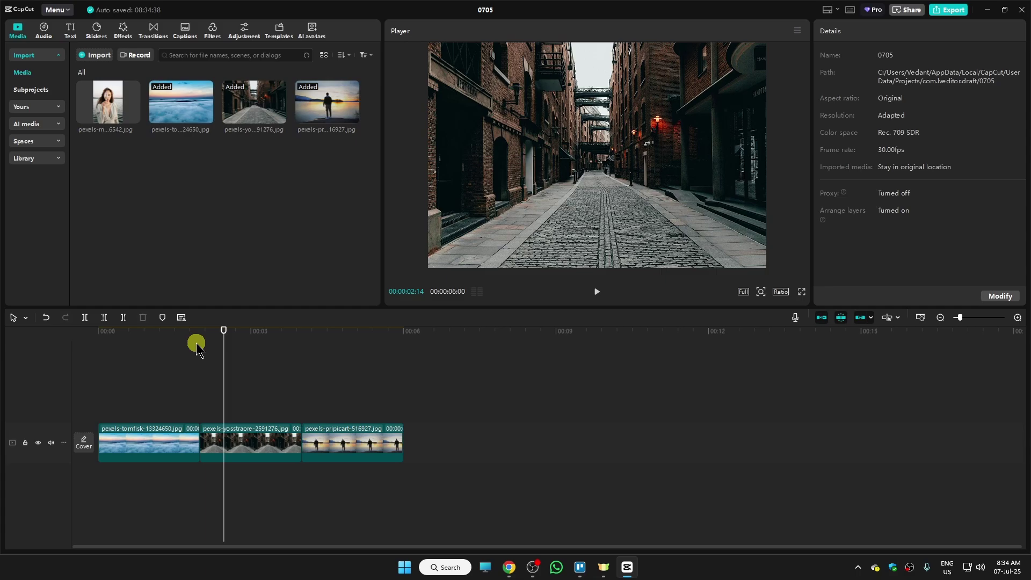
{"action": "left_click", "coordinate": [200, 344]}
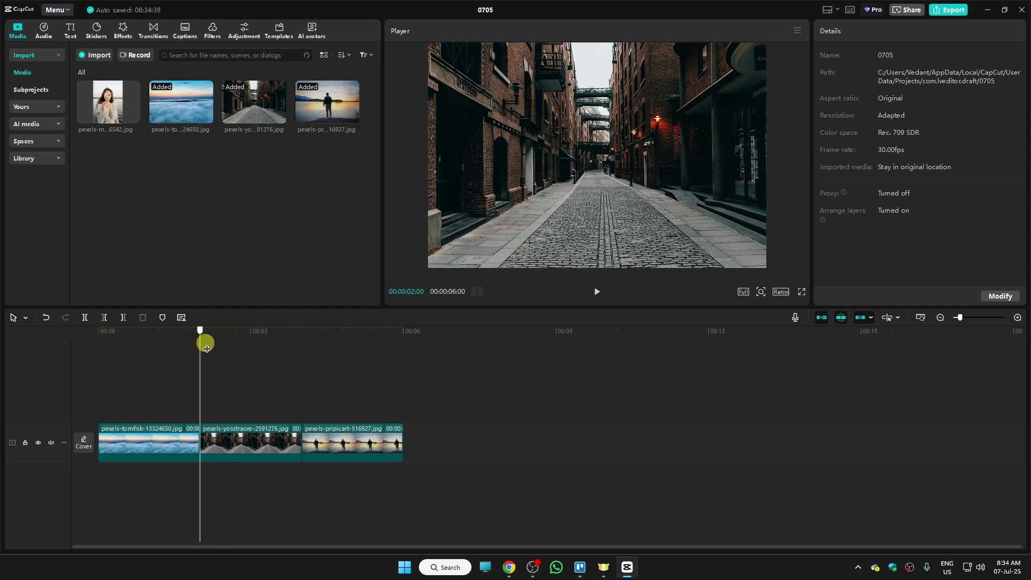
{"action": "left_click_drag", "start_coordinate": [206, 344], "coordinate": [405, 344]}
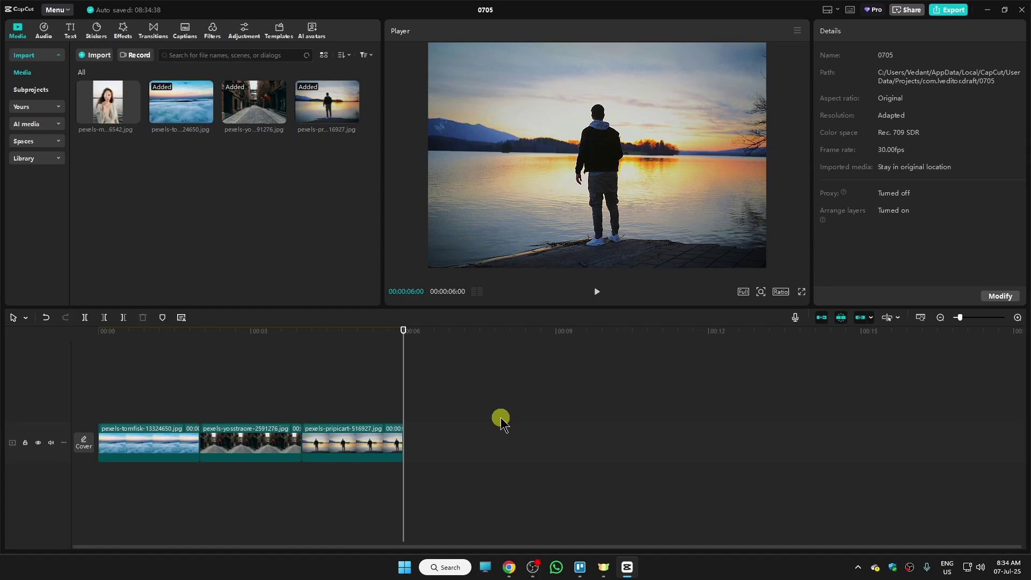
Butt the sunset clip against the street clip and trim its end to about 5 seconds total.
{"action": "left_click", "coordinate": [354, 437]}
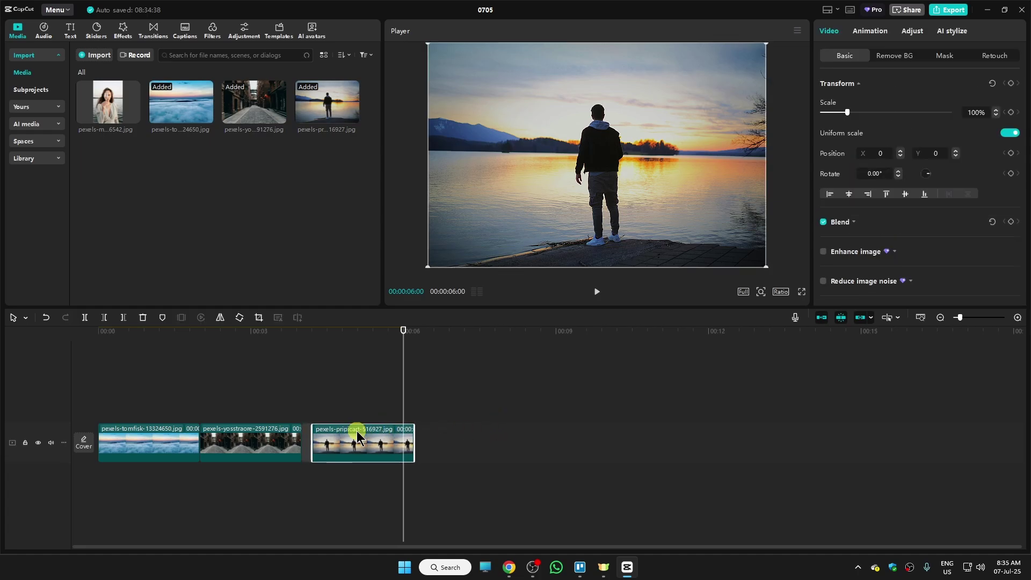
{"action": "left_click_drag", "start_coordinate": [355, 437], "coordinate": [344, 436]}
{"action": "left_click", "coordinate": [435, 451]}
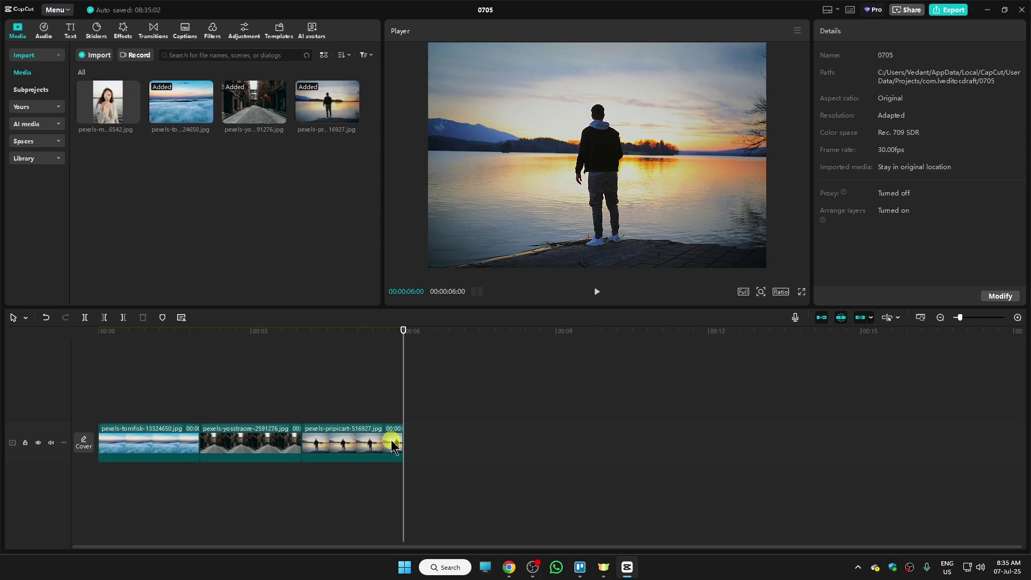
{"action": "left_click", "coordinate": [366, 443]}
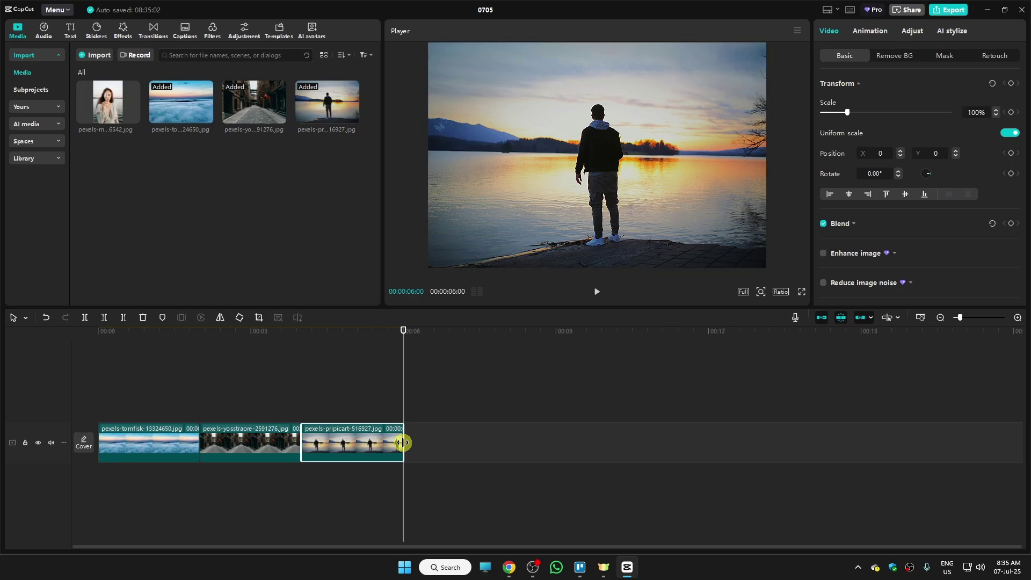
{"action": "mouse_move", "coordinate": [401, 442]}
{"action": "left_mouse_down"}
{"action": "mouse_move", "coordinate": [332, 440]}
{"action": "mouse_move", "coordinate": [350, 440]}
{"action": "left_mouse_up"}
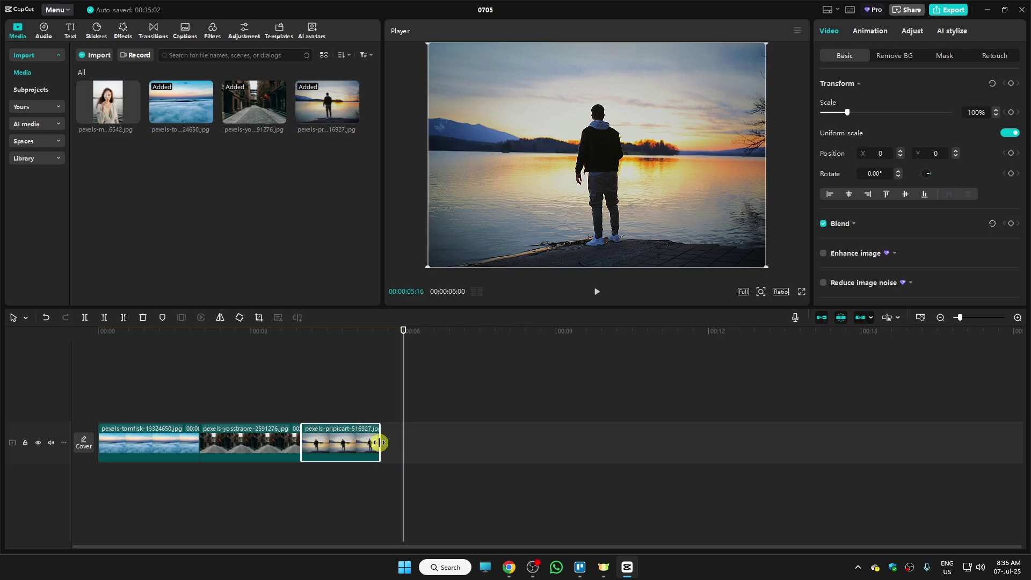
{"action": "left_click", "coordinate": [475, 447]}
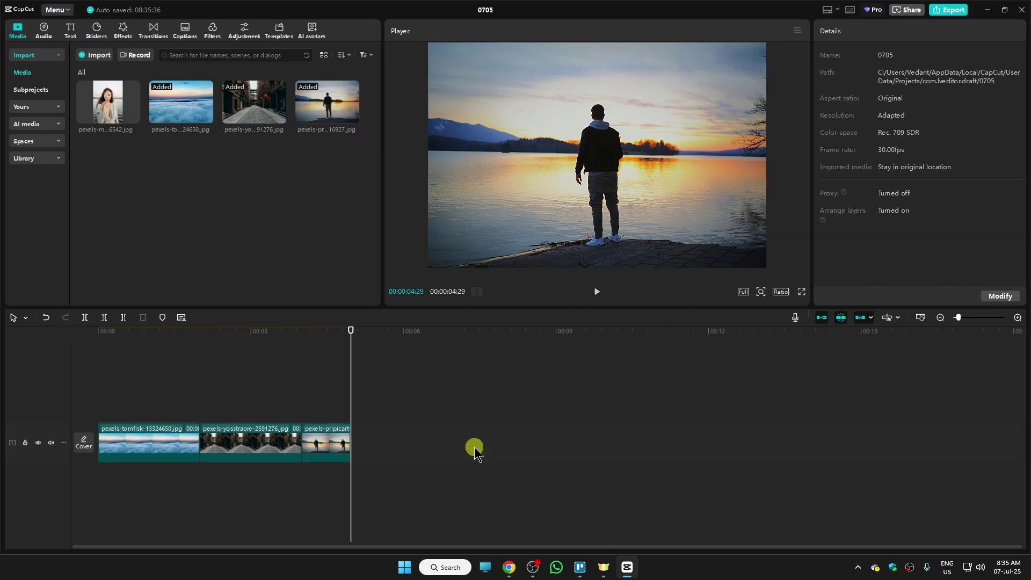